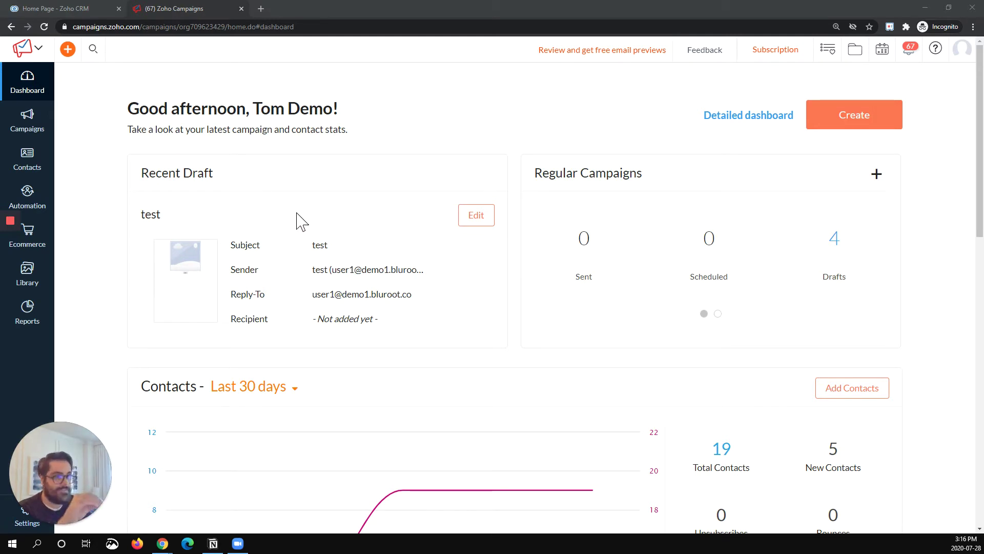
Open Manage Lists, start a new list, then cancel it to see all four lists.
{"action": "mouse_move", "coordinate": [39, 164]}
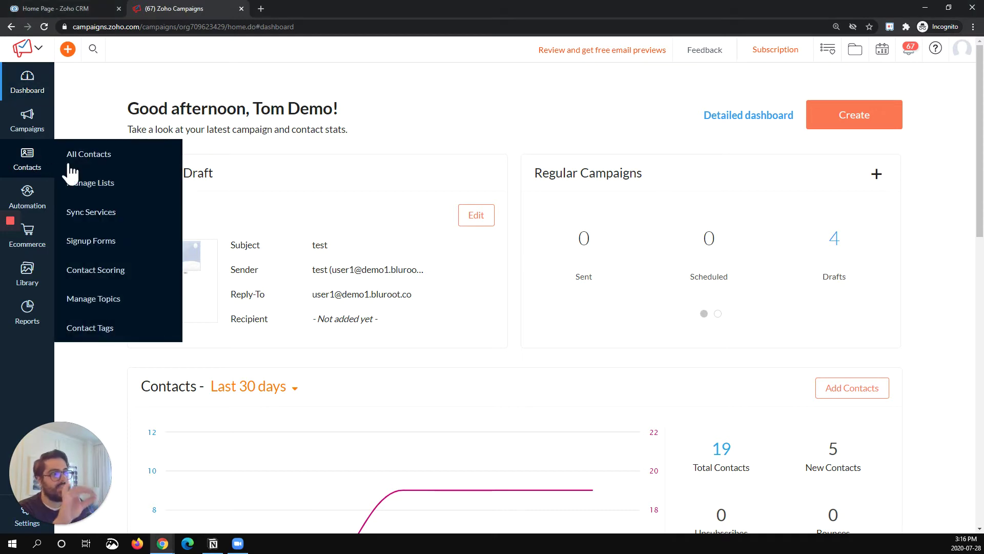
{"action": "left_click", "coordinate": [99, 183]}
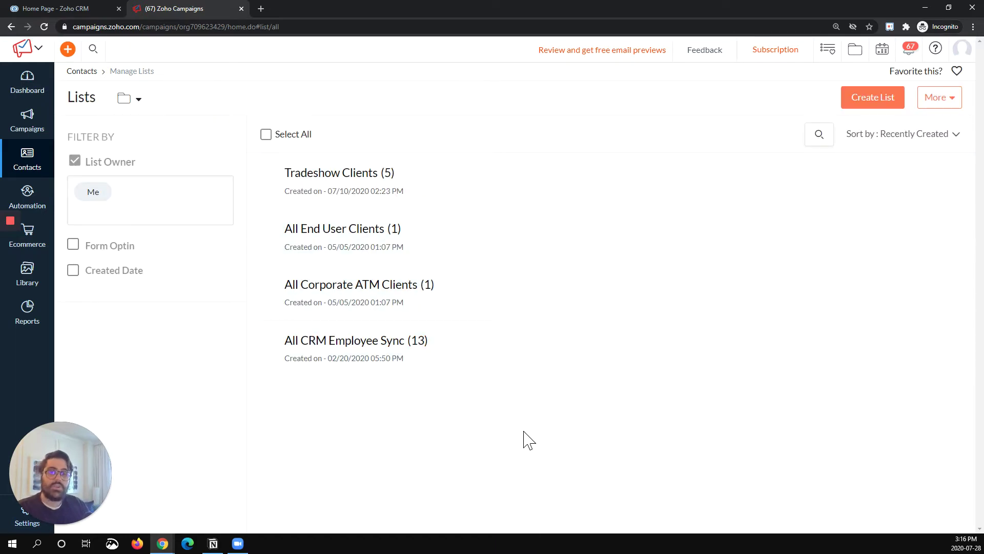
{"action": "left_click", "coordinate": [867, 104]}
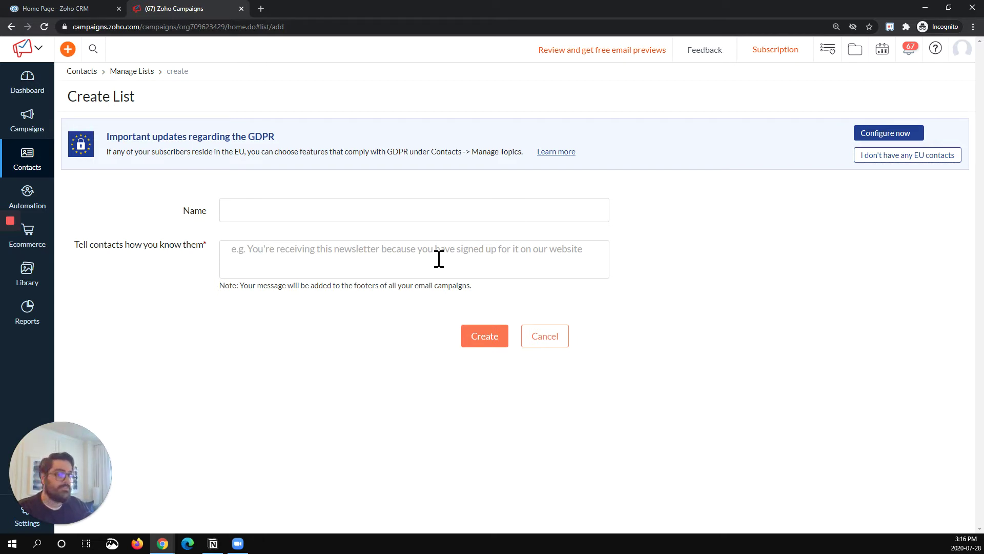
{"action": "left_click", "coordinate": [547, 342]}
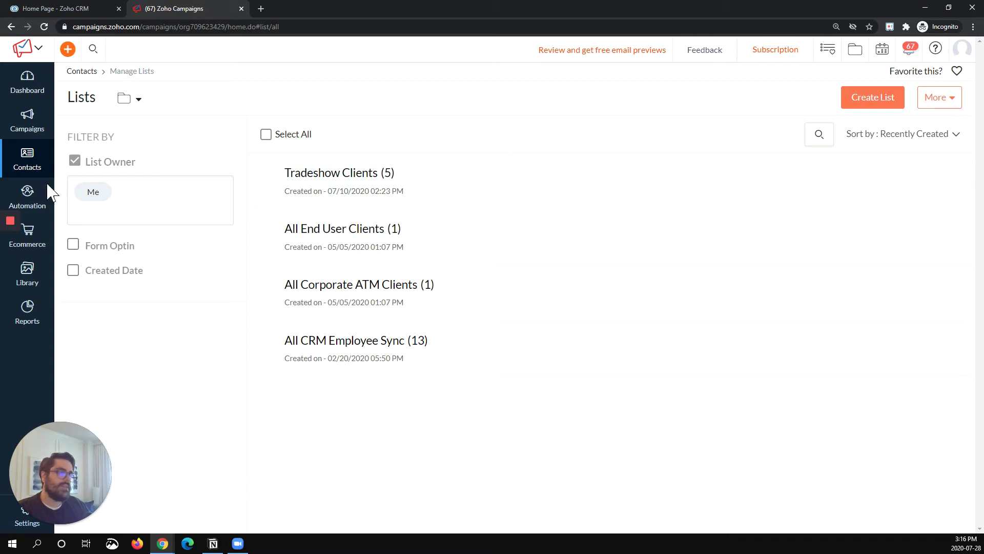
Open the Tradeshow Clients list and pick Add Contacts from its Add menu.
{"action": "mouse_move", "coordinate": [19, 168]}
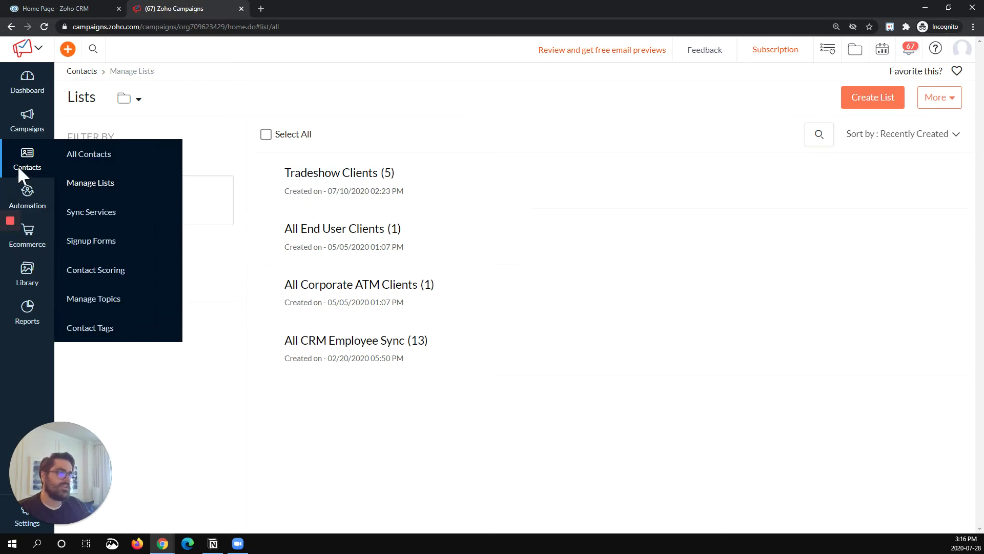
{"action": "left_click", "coordinate": [370, 176]}
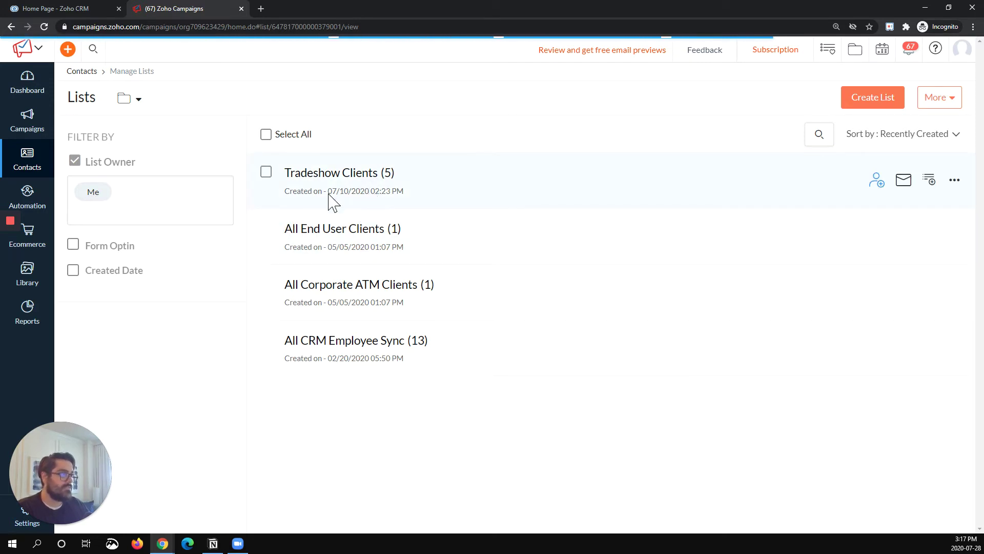
{"action": "left_click", "coordinate": [366, 186]}
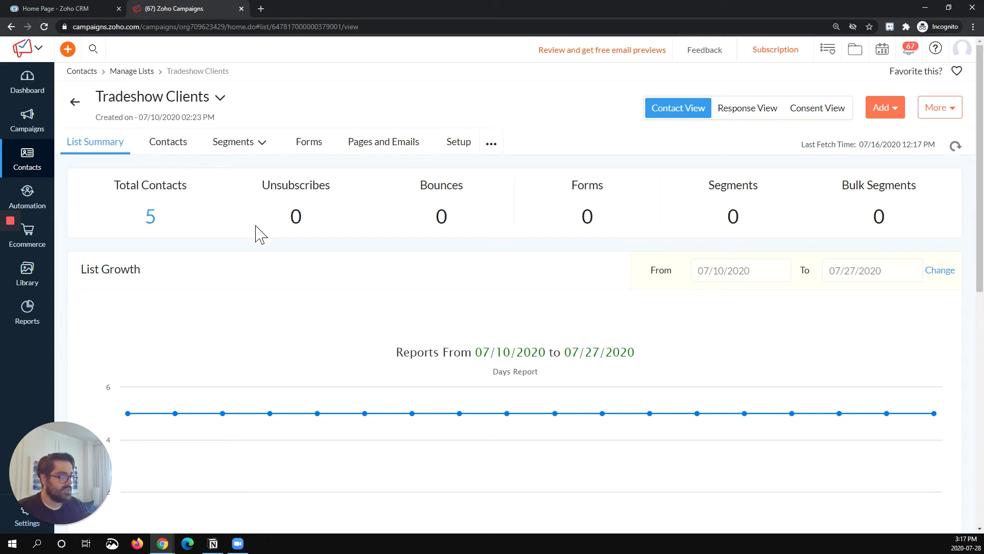
{"action": "left_click", "coordinate": [898, 114]}
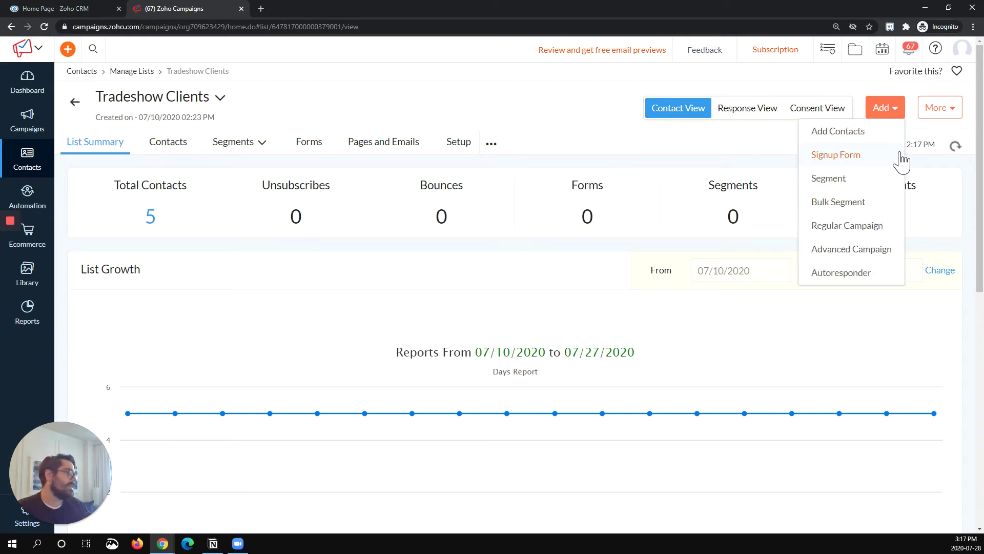
{"action": "left_click", "coordinate": [890, 135]}
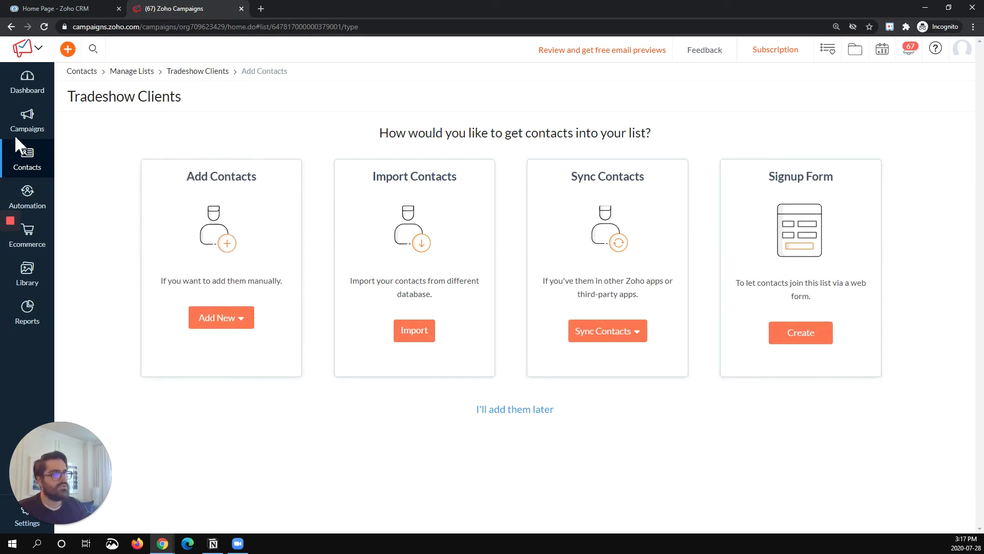
{"action": "mouse_move", "coordinate": [33, 162]}
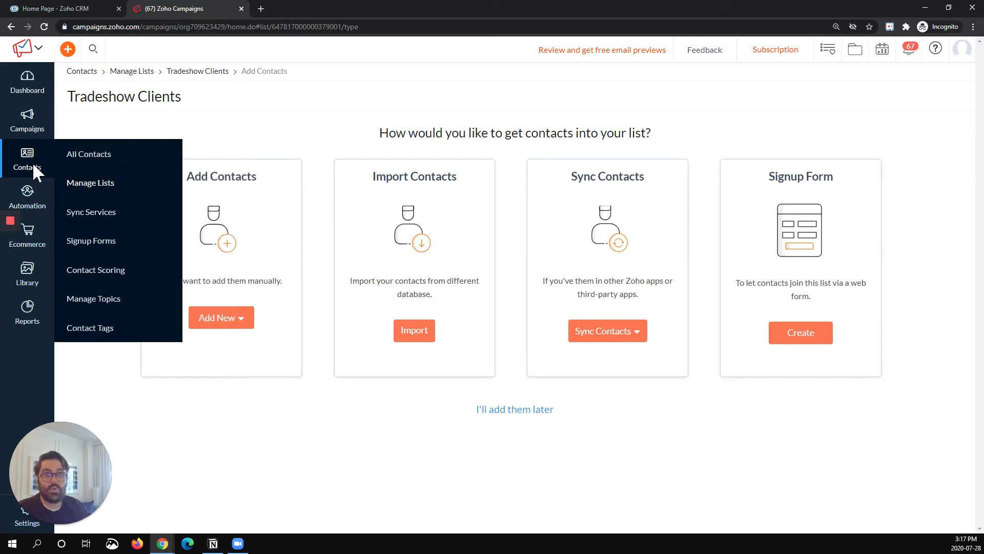
Open Sync Services and browse the integration cards, including the connected Zoho CRM account.
{"action": "left_click", "coordinate": [104, 214]}
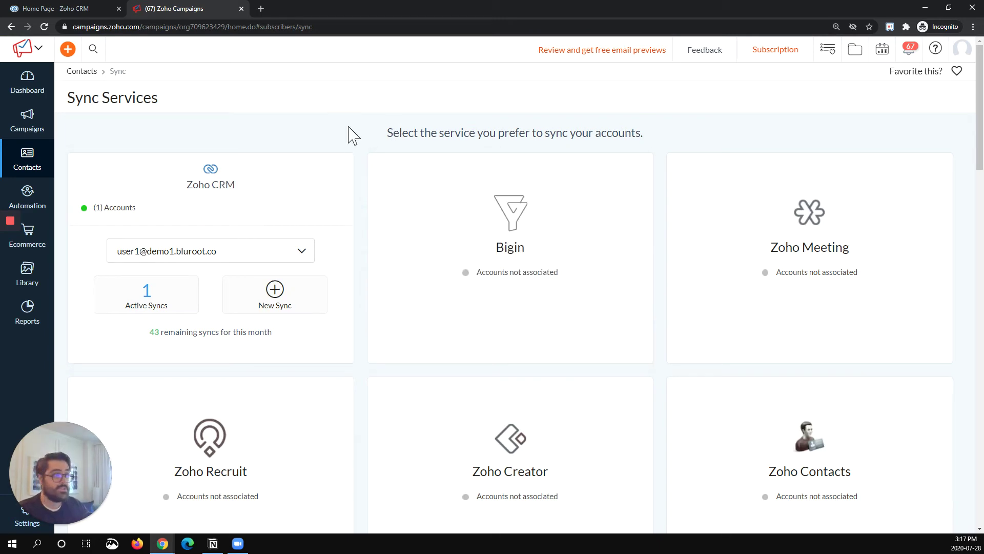
{"action": "scroll", "coordinate": [667, 169], "scroll_direction": "down", "scroll_amount": 1}
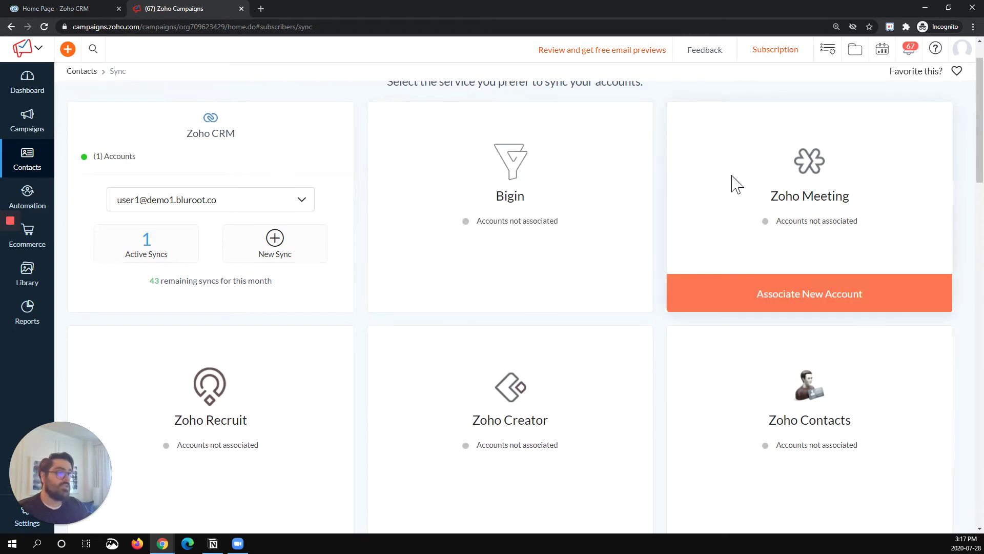
{"action": "scroll", "coordinate": [737, 184], "scroll_direction": "down", "scroll_amount": 5}
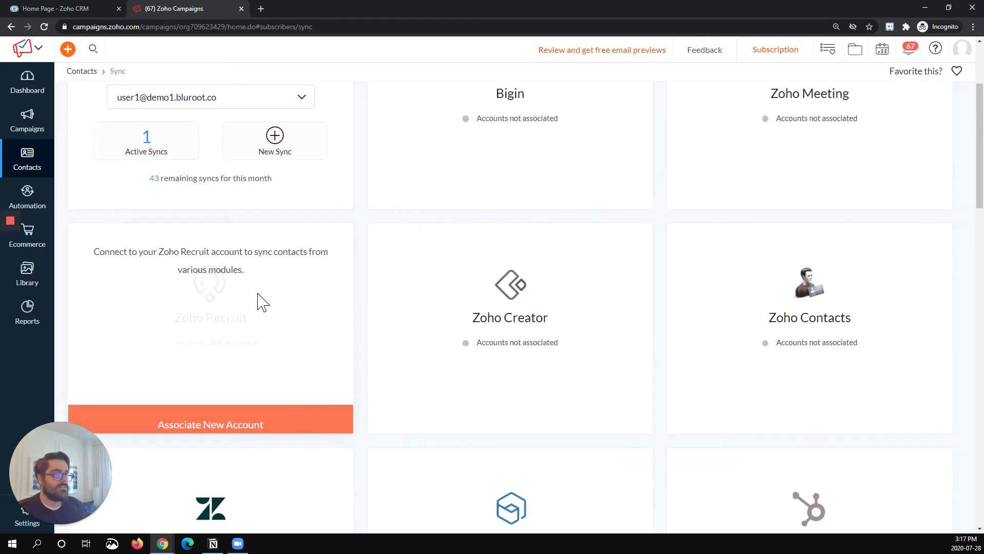
{"action": "scroll", "coordinate": [695, 275], "scroll_direction": "down", "scroll_amount": 3}
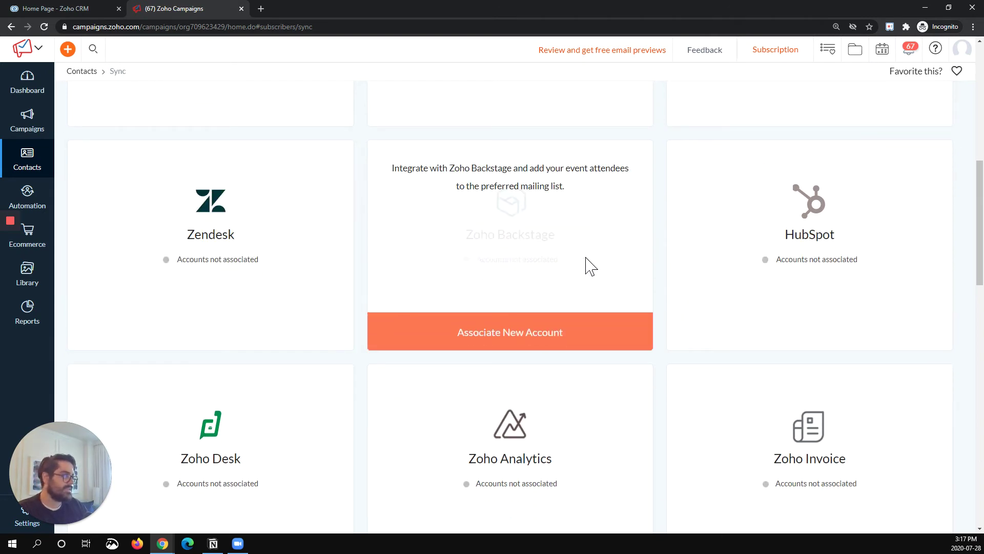
{"action": "scroll", "coordinate": [710, 270], "scroll_direction": "down", "scroll_amount": 4}
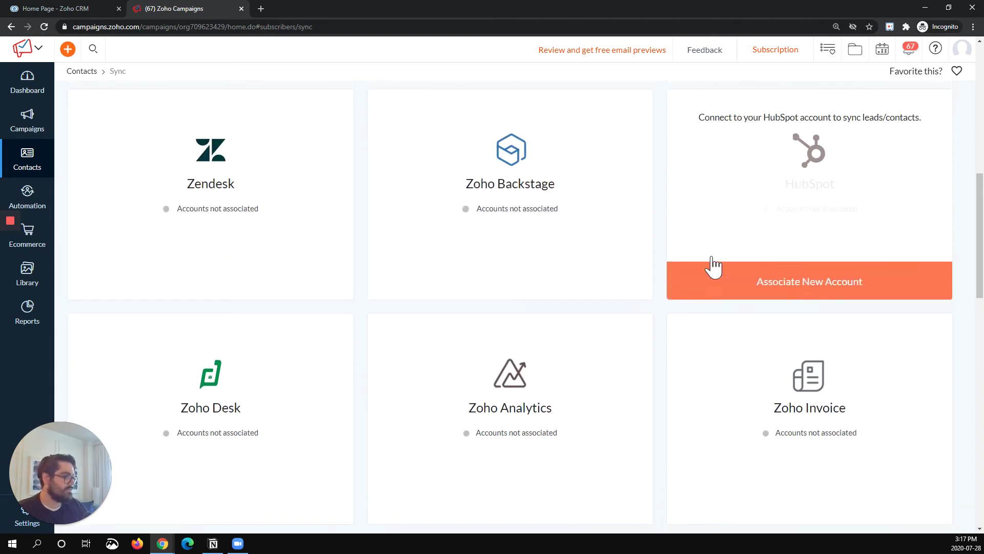
{"action": "scroll", "coordinate": [633, 318], "scroll_direction": "down", "scroll_amount": 11}
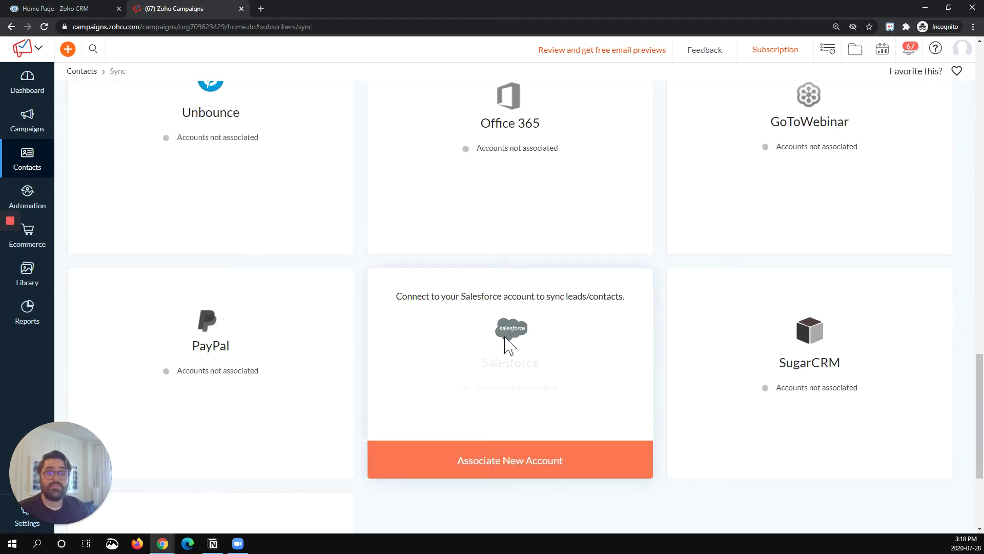
{"action": "scroll", "coordinate": [509, 343], "scroll_direction": "up", "scroll_amount": 7}
{"action": "scroll", "coordinate": [509, 343], "scroll_direction": "up", "scroll_amount": 12}
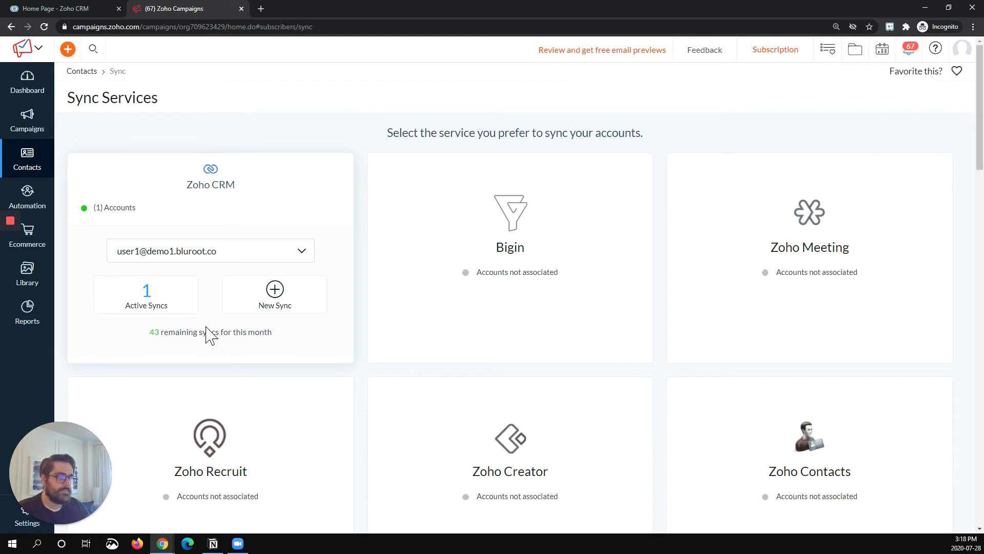
Create a new Zoho CRM sync of the Immediate sync type.
{"action": "left_click", "coordinate": [274, 303]}
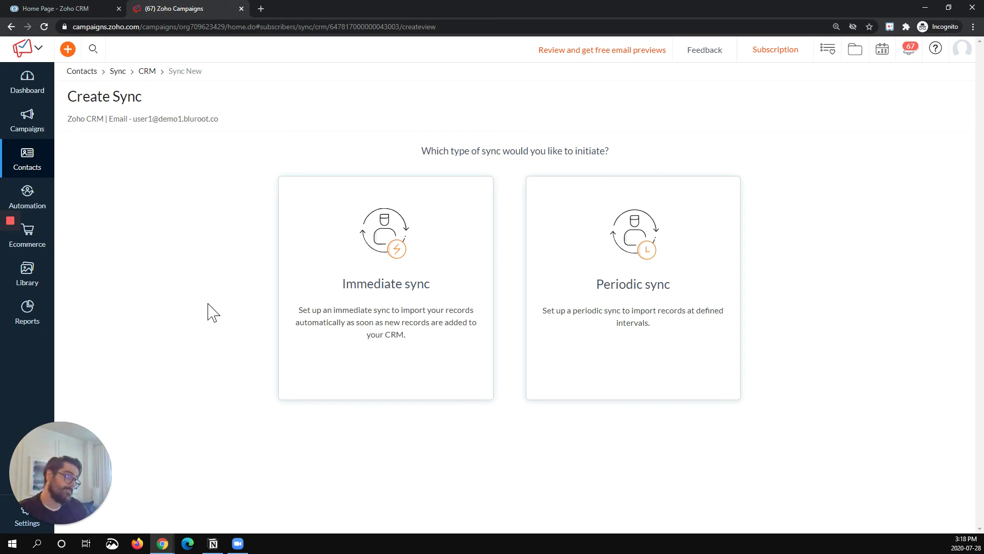
{"action": "mouse_move", "coordinate": [562, 279]}
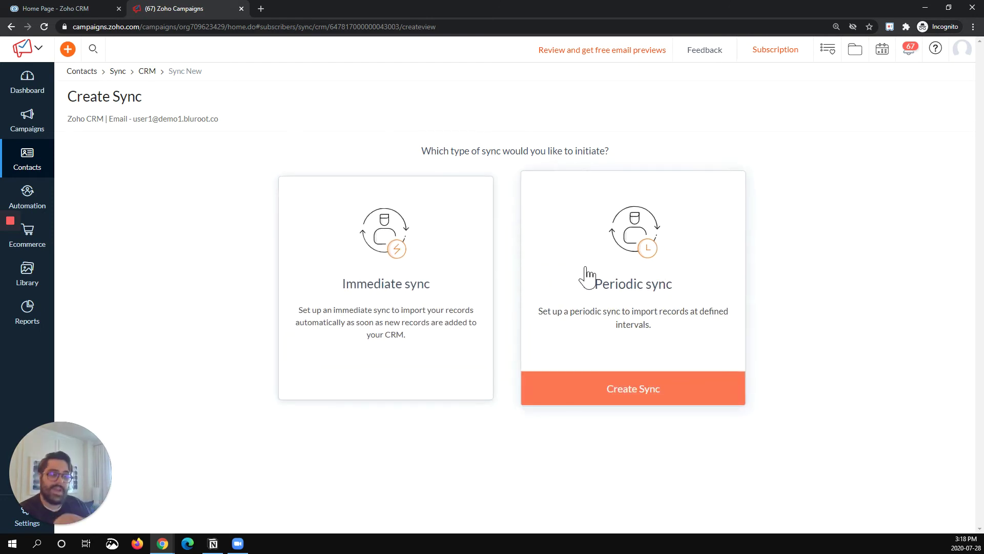
{"action": "mouse_move", "coordinate": [378, 363]}
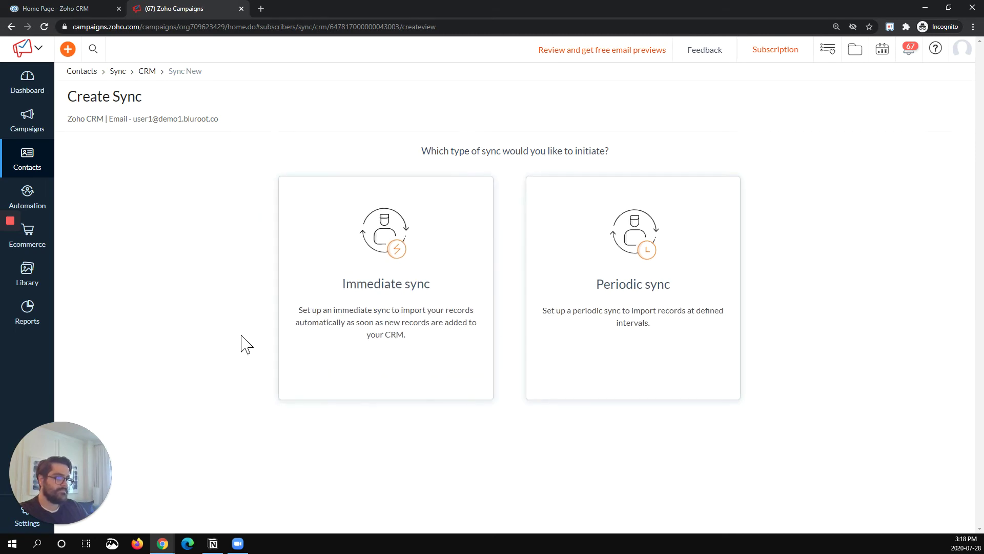
{"action": "left_click", "coordinate": [372, 395]}
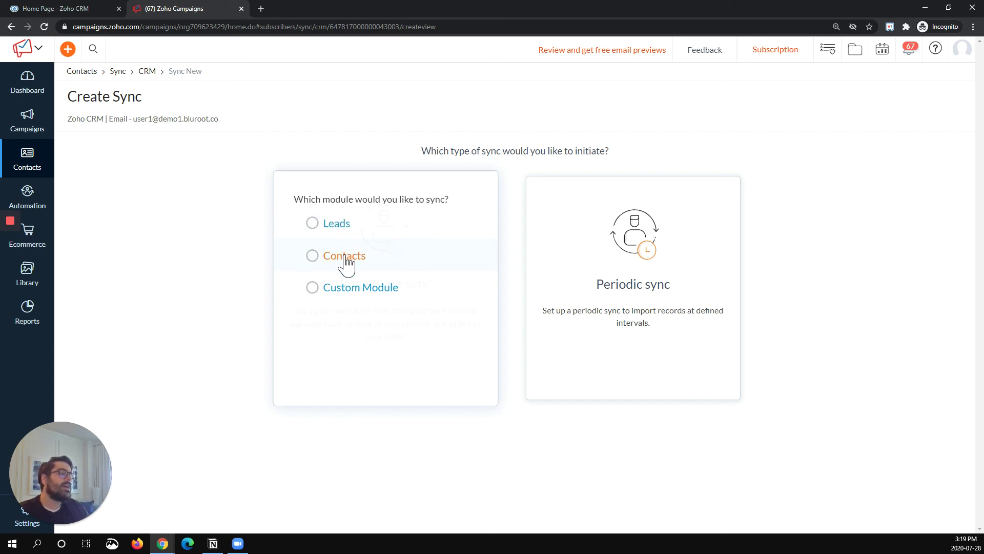
Choose the Contacts module for the sync after dismissing the Leads warning.
{"action": "left_click", "coordinate": [343, 230]}
{"action": "left_click", "coordinate": [615, 185]}
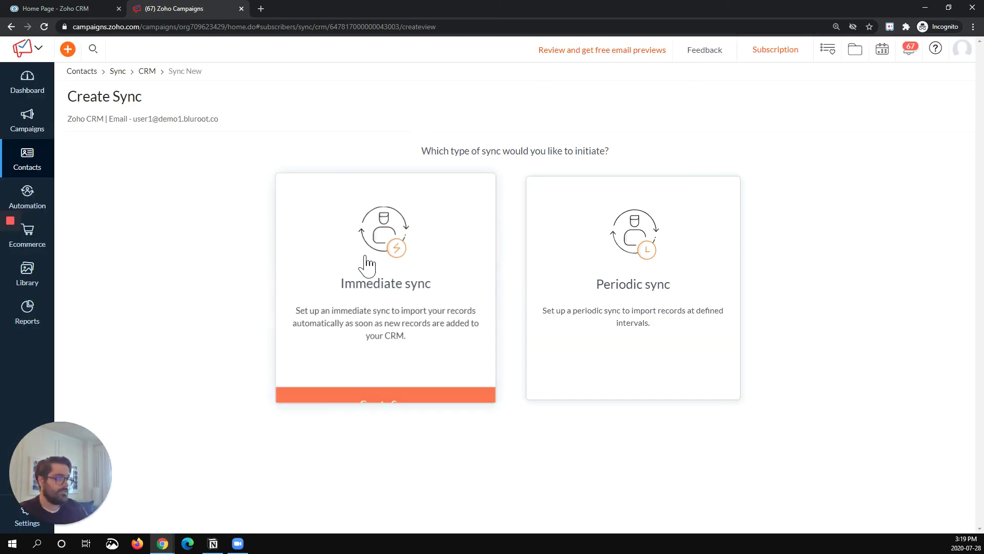
{"action": "left_click", "coordinate": [341, 258]}
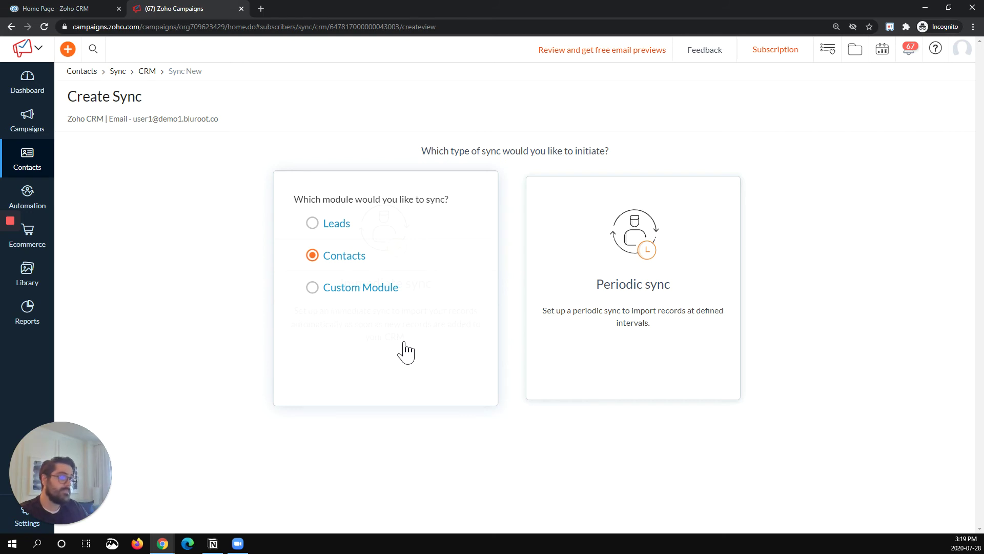
{"action": "left_click", "coordinate": [408, 345]}
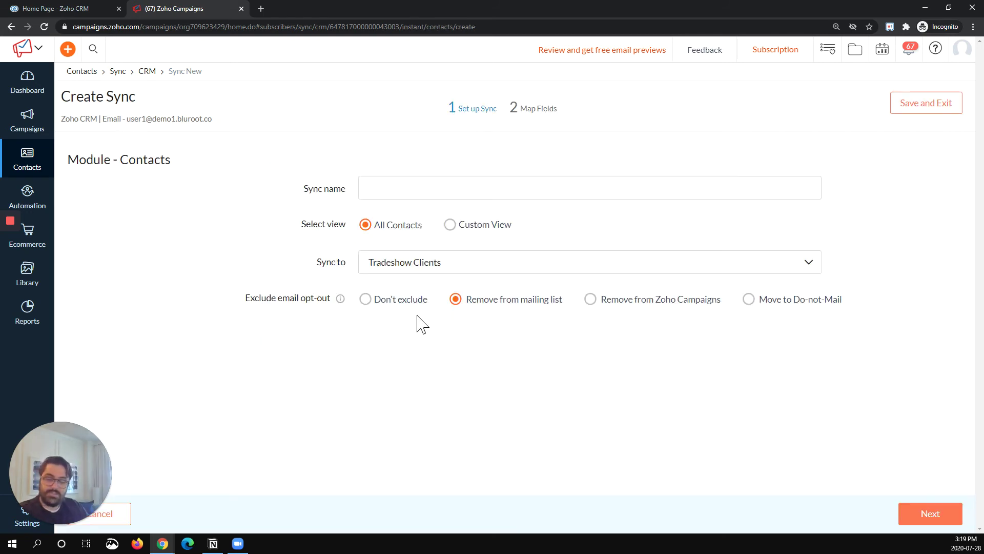
Name the sync 'All Contacts Sync', target the Tradeshow Clients list, and go to Map Fields.
{"action": "left_click", "coordinate": [413, 188]}
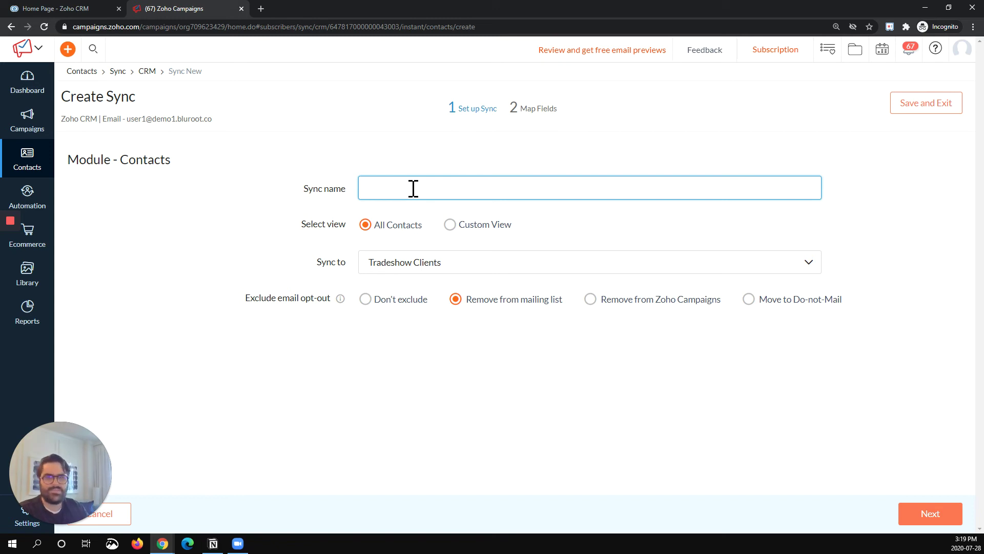
{"action": "type", "text": "All Contacts Sync"}
{"action": "left_click", "coordinate": [541, 263]}
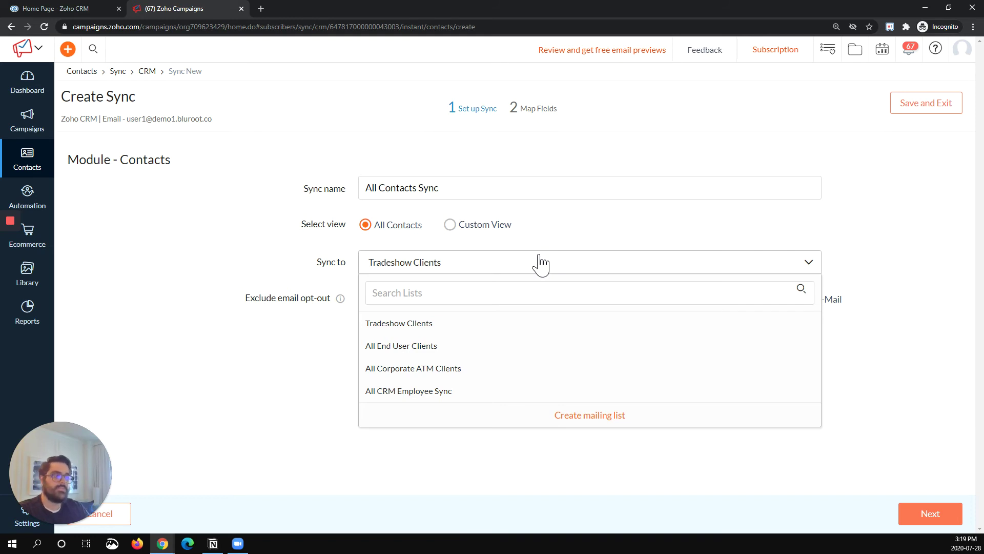
{"action": "left_click", "coordinate": [452, 336]}
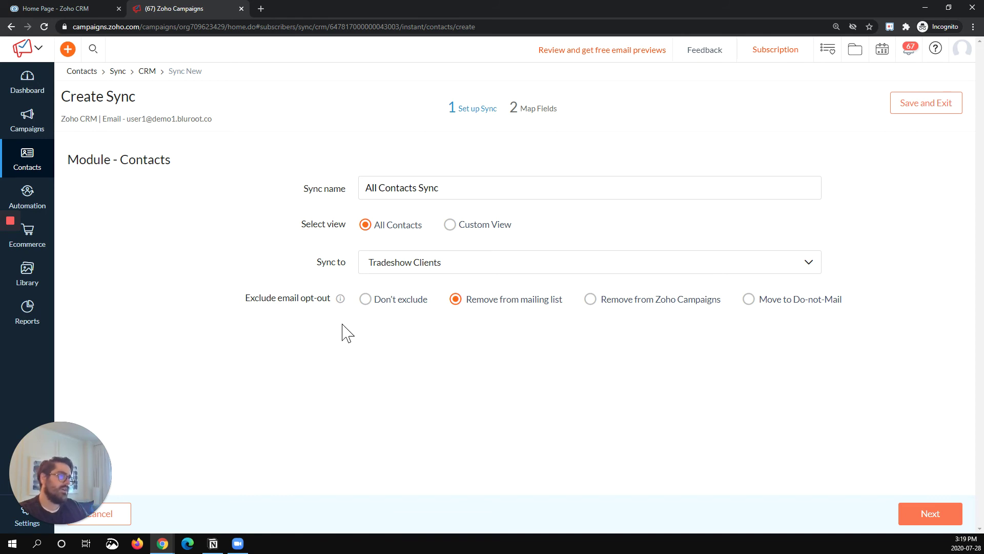
{"action": "mouse_move", "coordinate": [340, 300]}
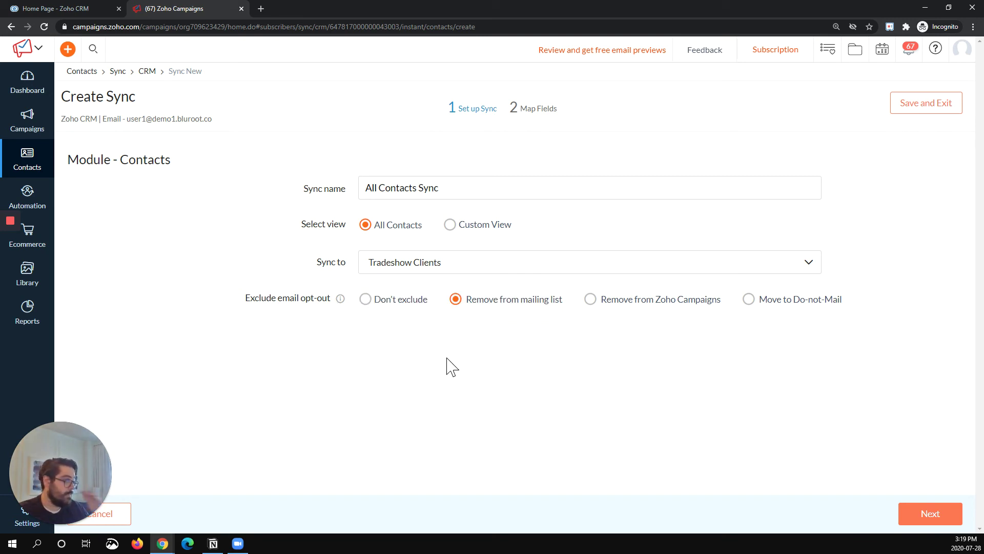
{"action": "left_click", "coordinate": [916, 513]}
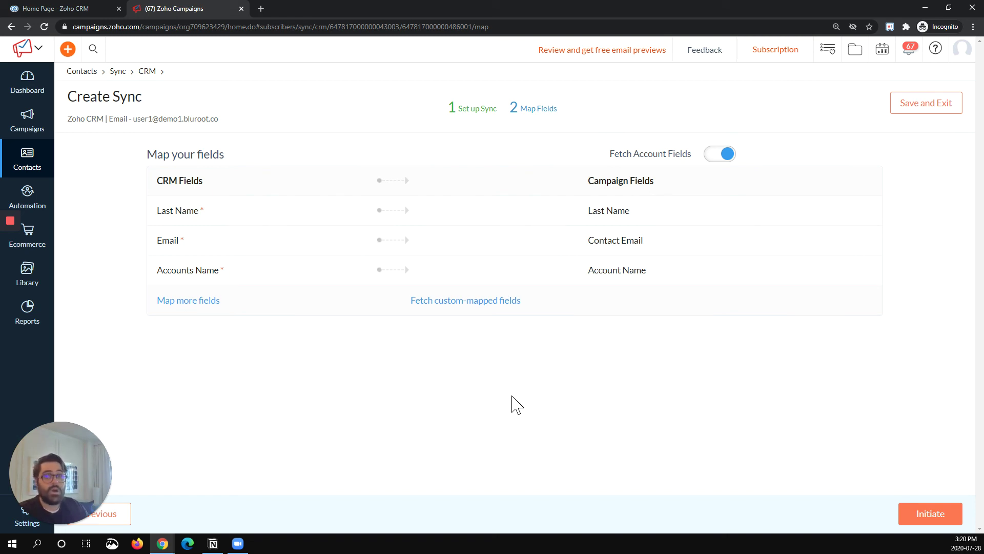
Add one more mapped field row: CRM Industry to the campaign Industry field.
{"action": "left_click", "coordinate": [199, 304]}
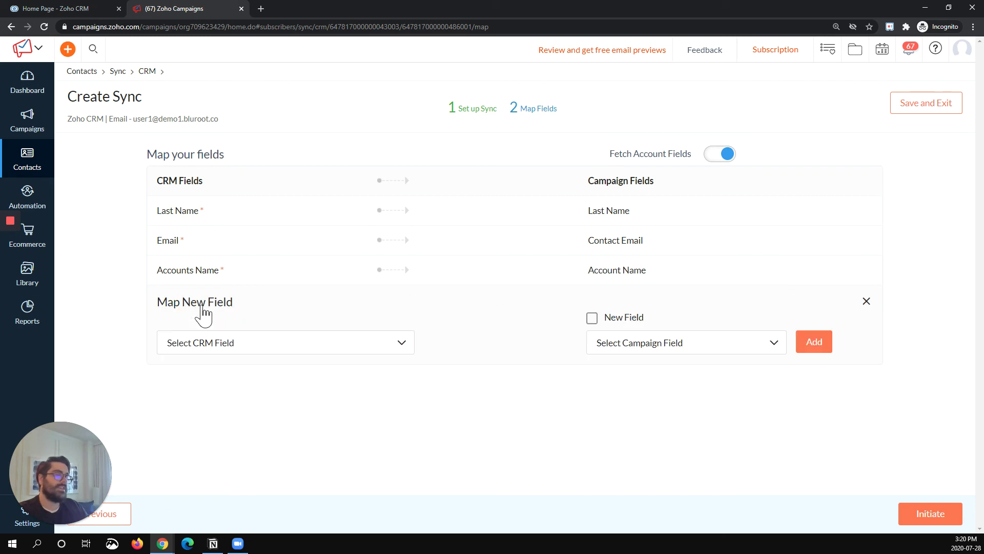
{"action": "left_click", "coordinate": [227, 342]}
{"action": "scroll", "coordinate": [255, 308], "scroll_direction": "down", "scroll_amount": 5}
{"action": "scroll", "coordinate": [255, 308], "scroll_direction": "down", "scroll_amount": 3}
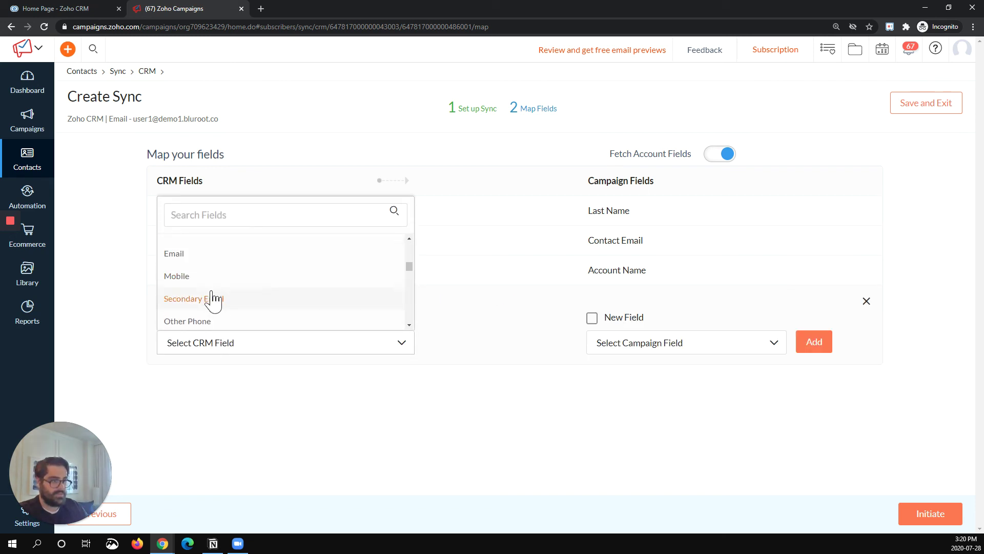
{"action": "scroll", "coordinate": [213, 299], "scroll_direction": "down", "scroll_amount": 2}
{"action": "scroll", "coordinate": [213, 299], "scroll_direction": "down", "scroll_amount": 8}
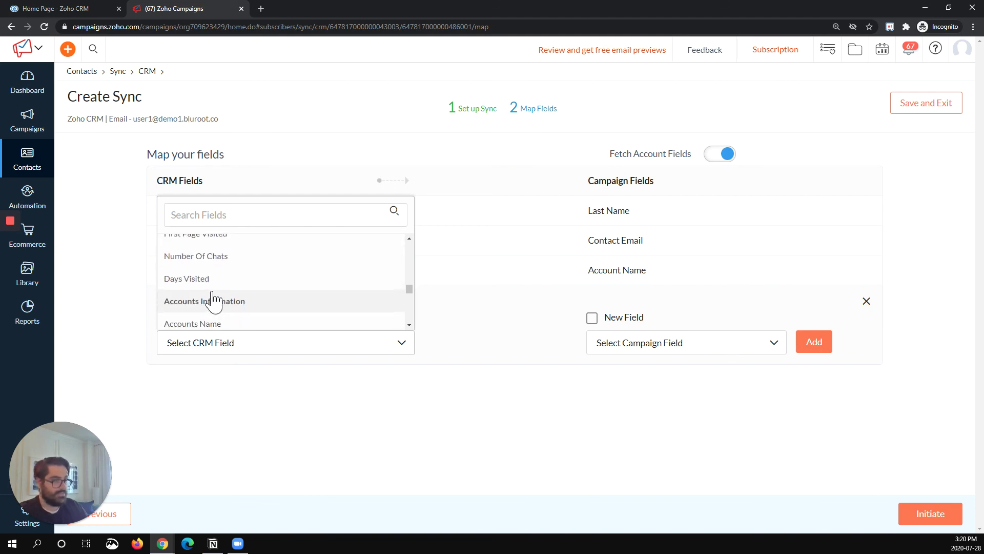
{"action": "scroll", "coordinate": [213, 290], "scroll_direction": "down", "scroll_amount": 2}
{"action": "scroll", "coordinate": [210, 283], "scroll_direction": "up", "scroll_amount": 2}
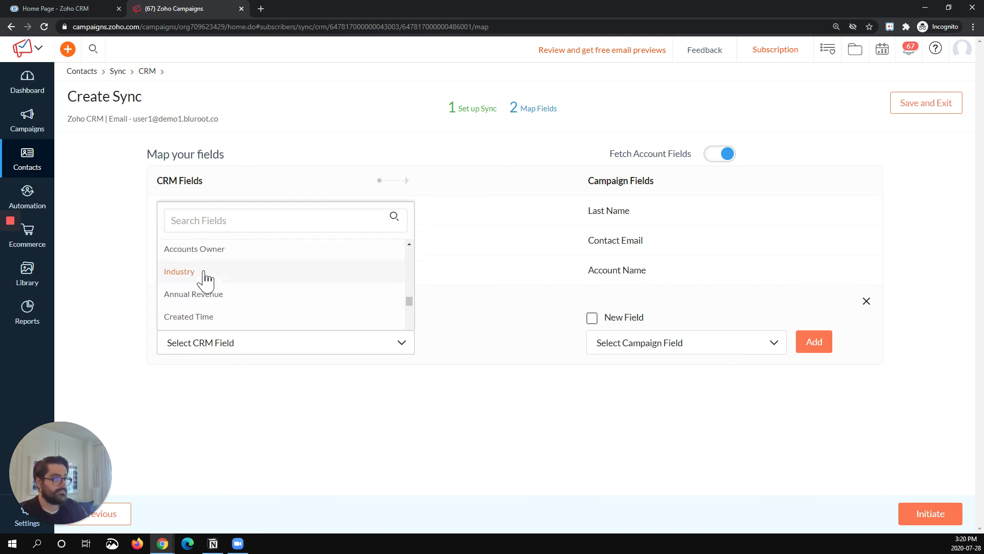
{"action": "left_click", "coordinate": [209, 279]}
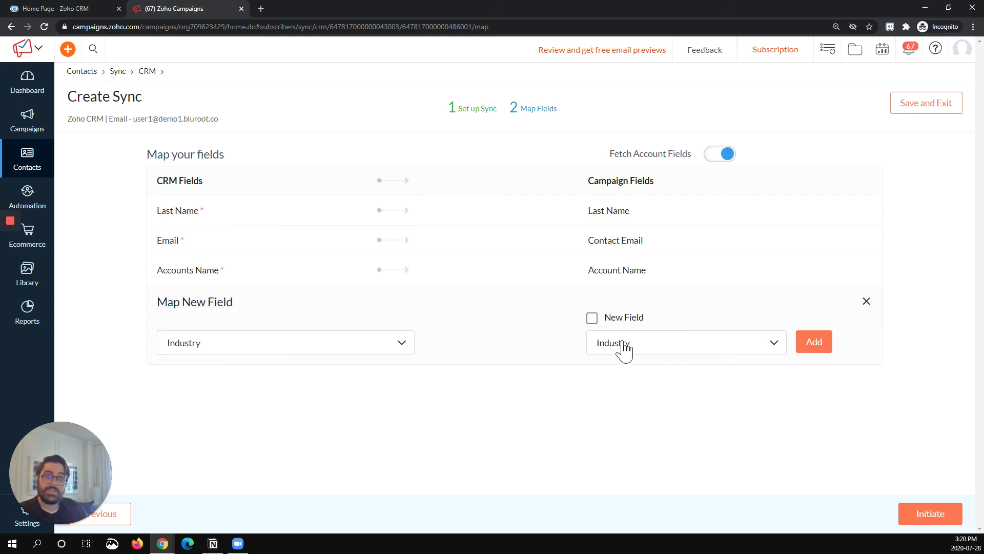